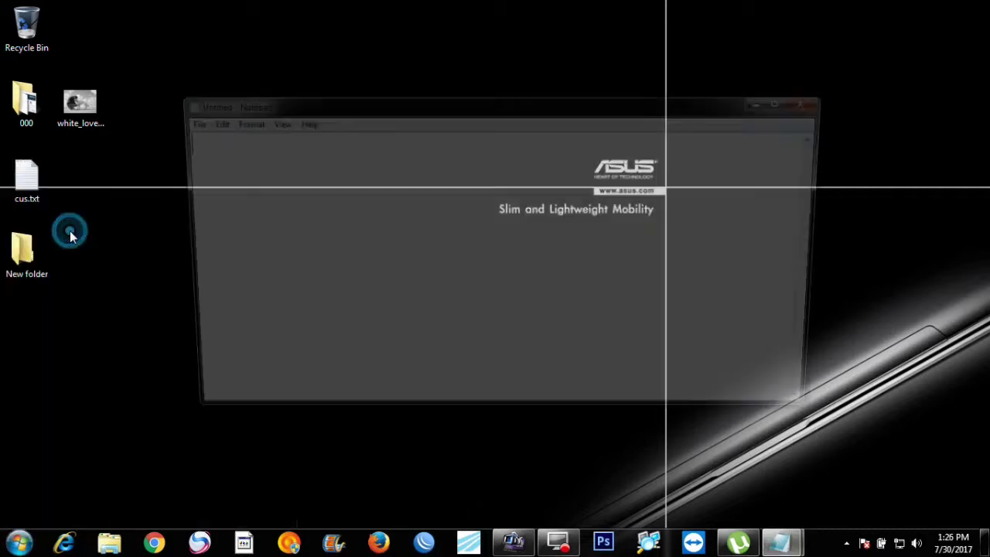
Step: Maximize Notepad and start the heading 'How to Block and white photos'
click(789, 101)
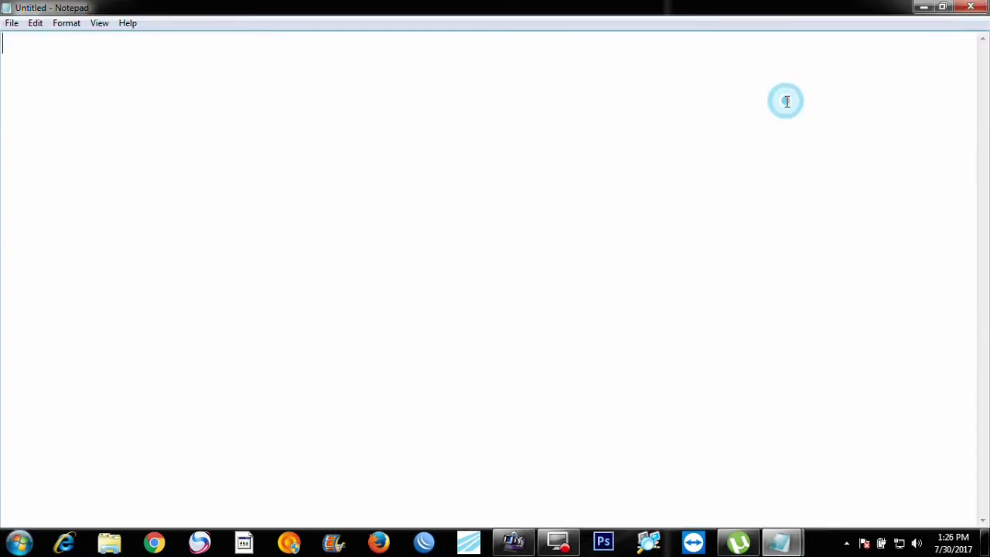
text(How )
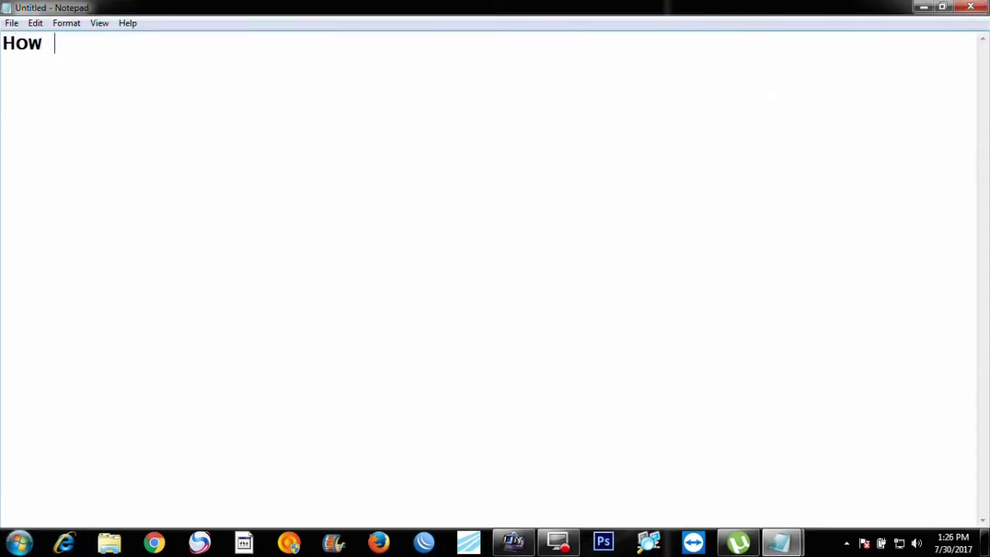
text(to )
text(ch)
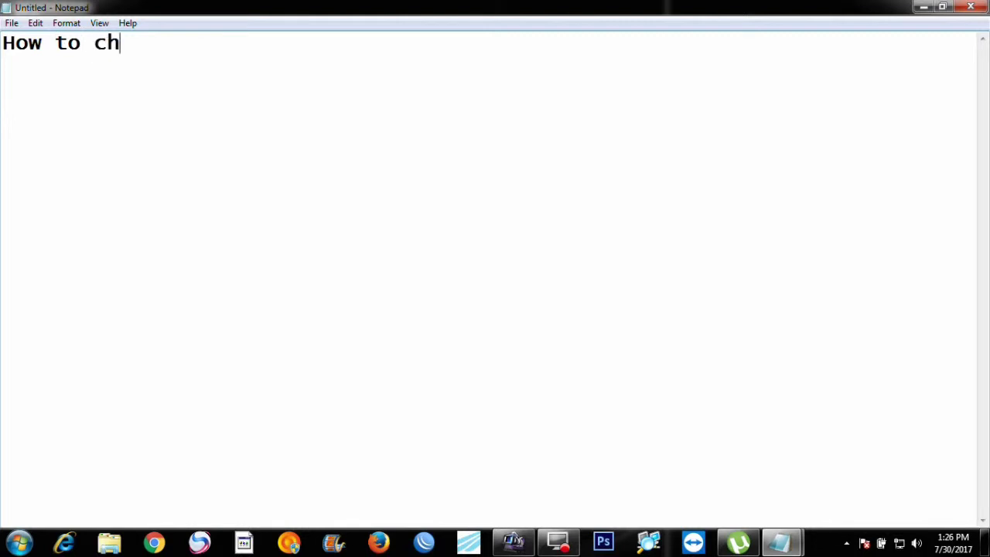
key(BackSpace)
key(BackSpace)
text(b)
key(BackSpace)
text(Blo)
text(ck )
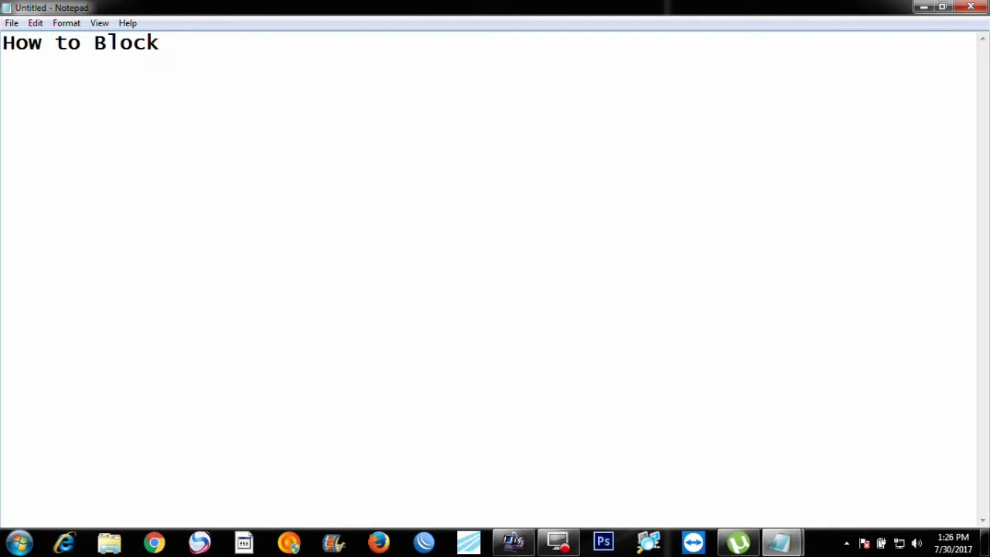
text(and )
text(white )
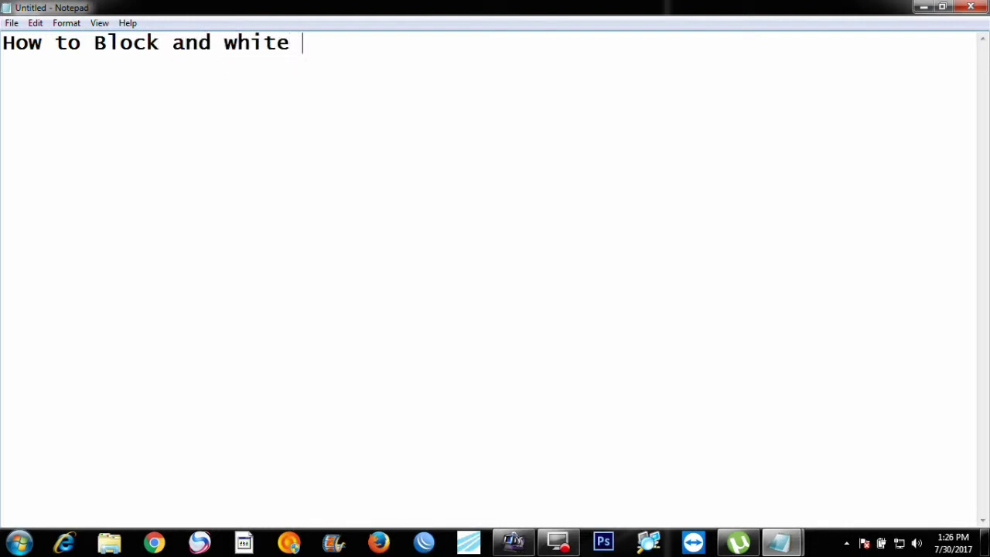
text(pho)
text(tos)
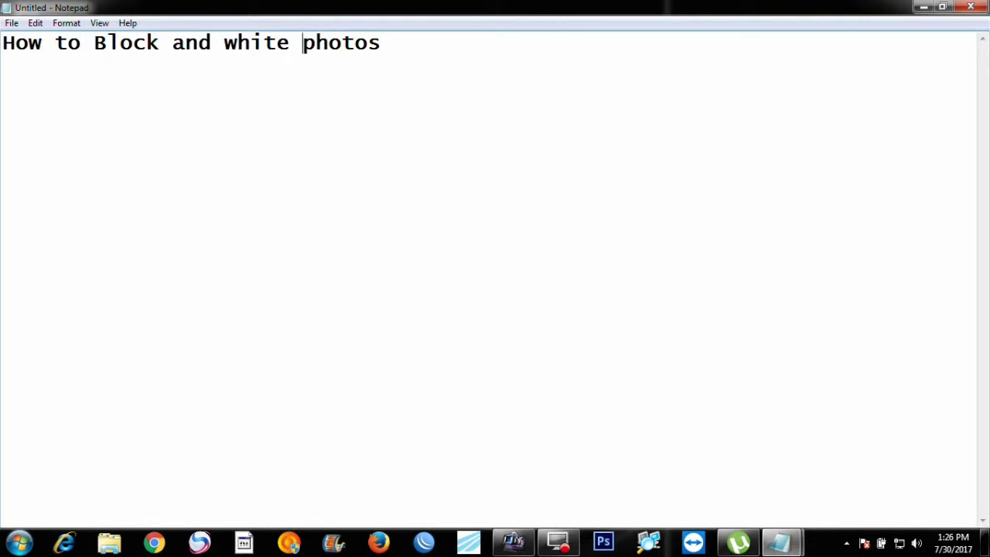
Step: Complete the heading as 'How to change Block and white photos to color photo' and add 'use this website' below
key(Left)
key(Left)
key(Left)
key(Left)
key(Left)
text(ch)
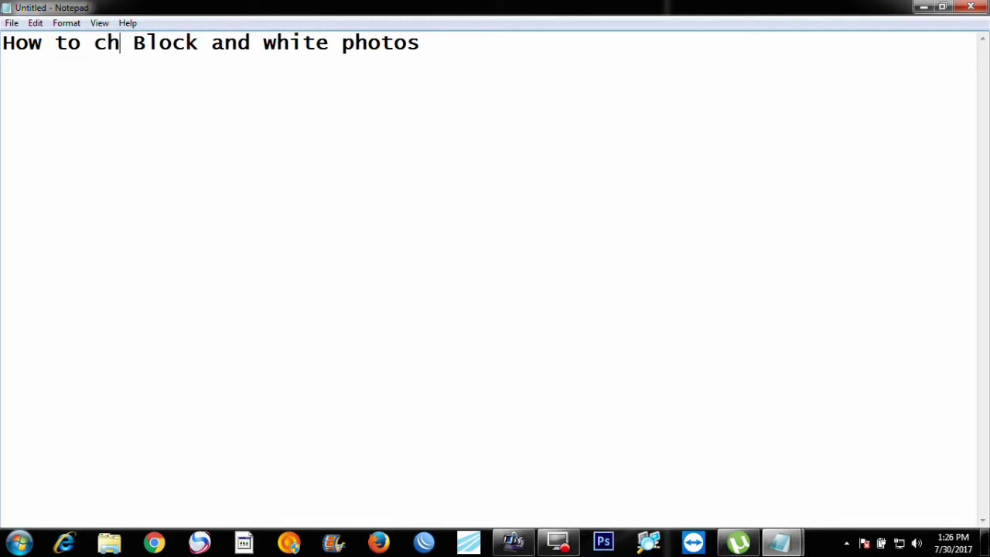
text(ange)
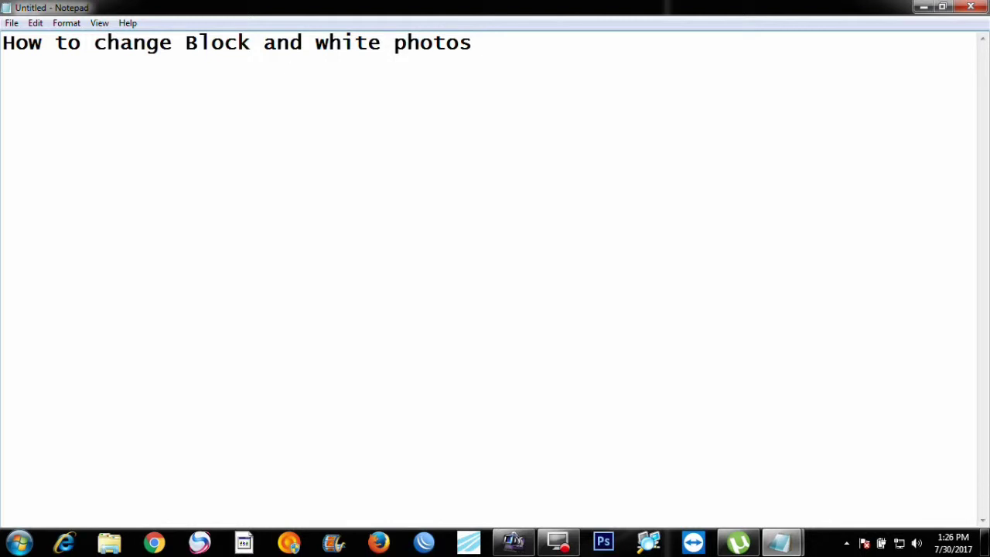
text( to color)
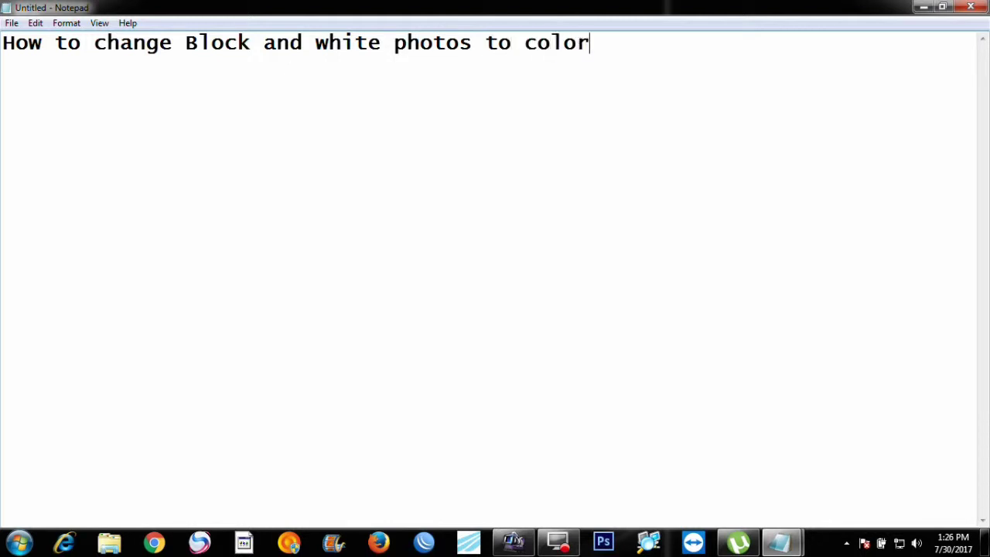
text( p)
text(hote)
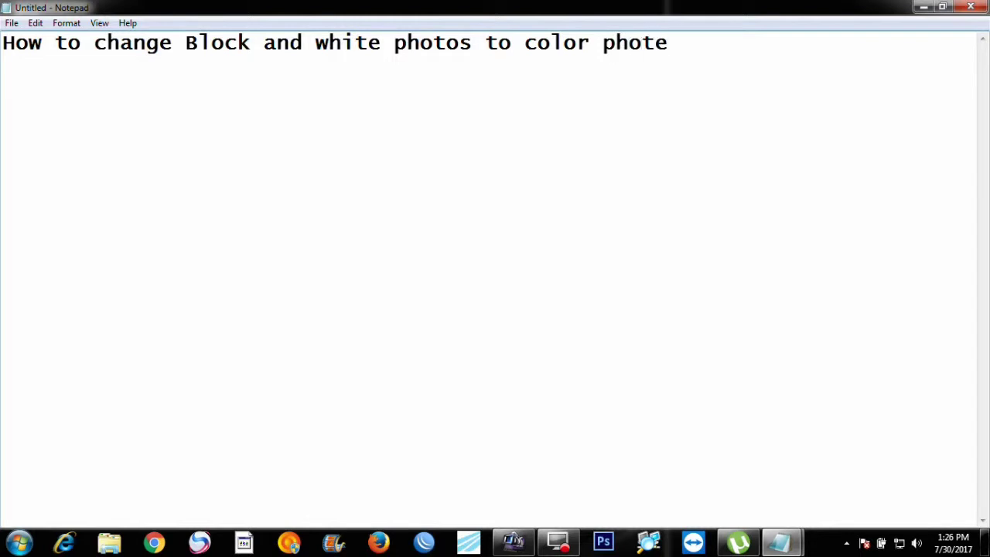
key(BackSpace)
text(o  )
text(   u)
text(se )
text(this )
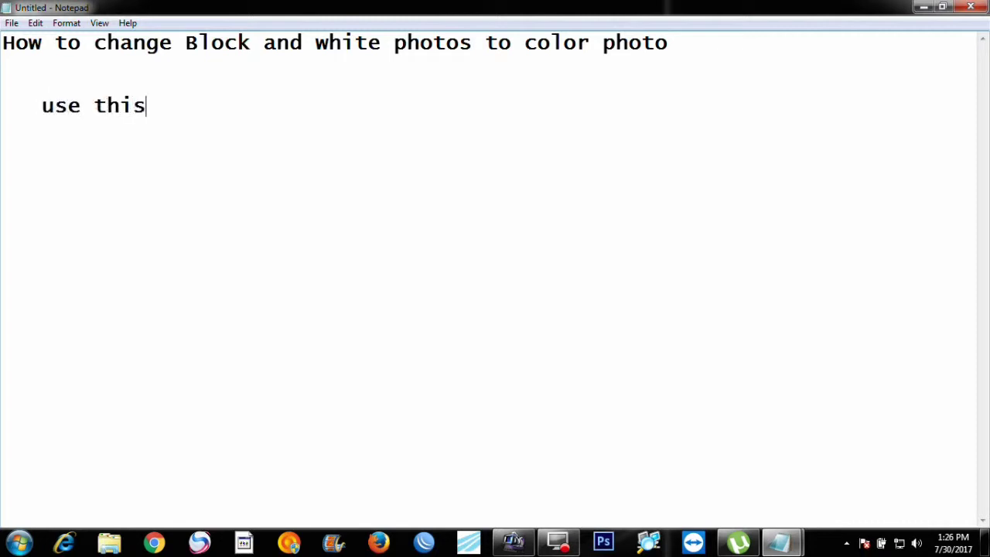
text(web)
text(site)
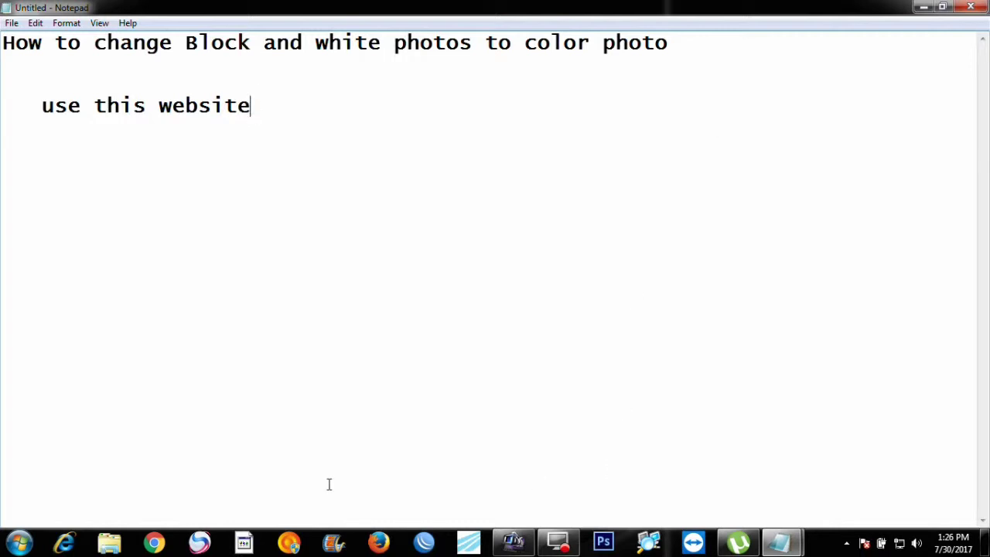
Step: Open the Colorize Photos bookmark in Chrome, trim the address to demos.algorithmia.com and load it
click(157, 541)
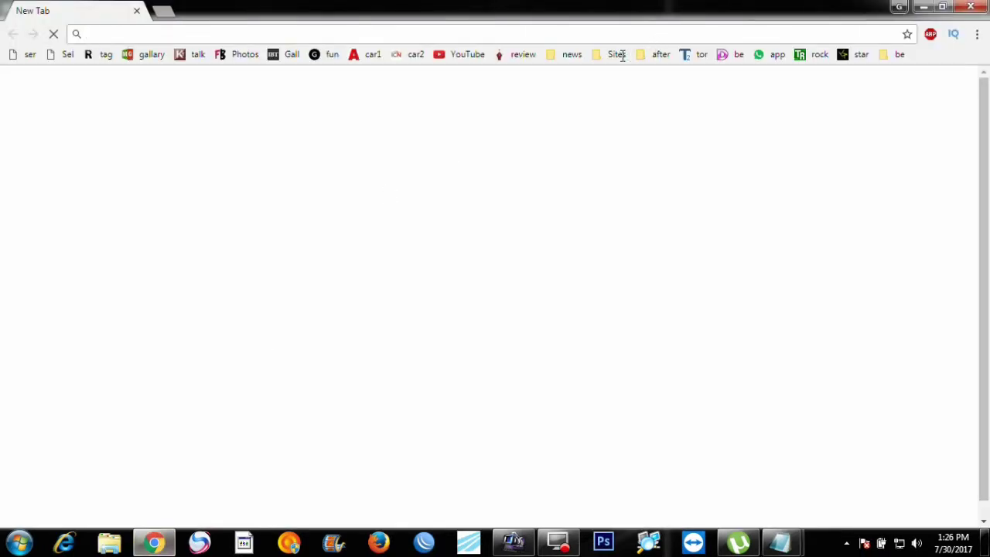
click(616, 55)
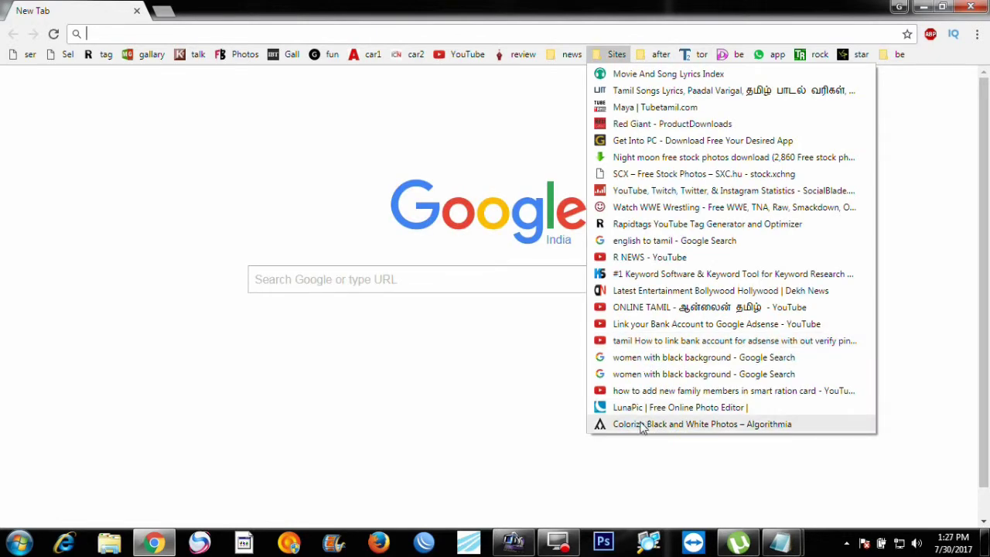
click(643, 422)
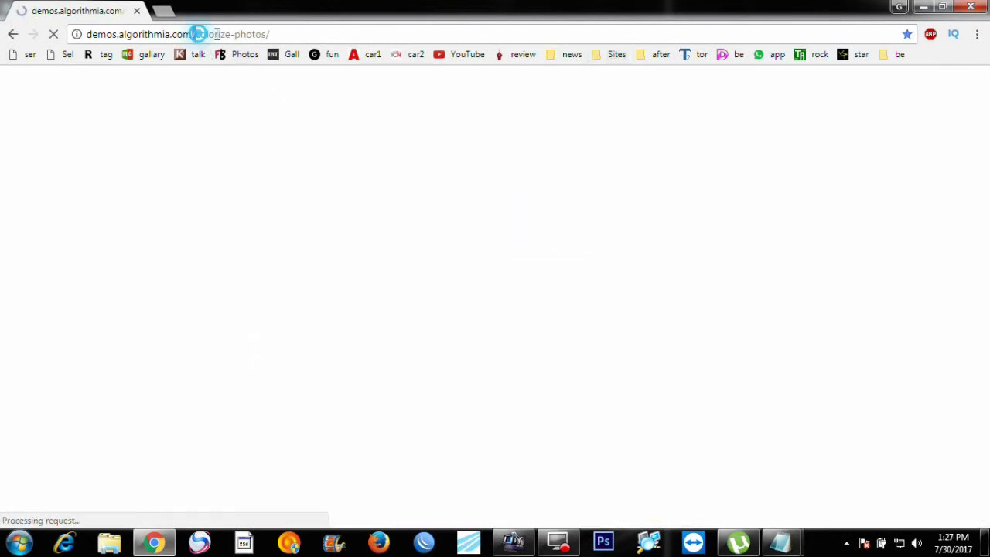
drag(195, 34, 297, 34)
key(BackSpace)
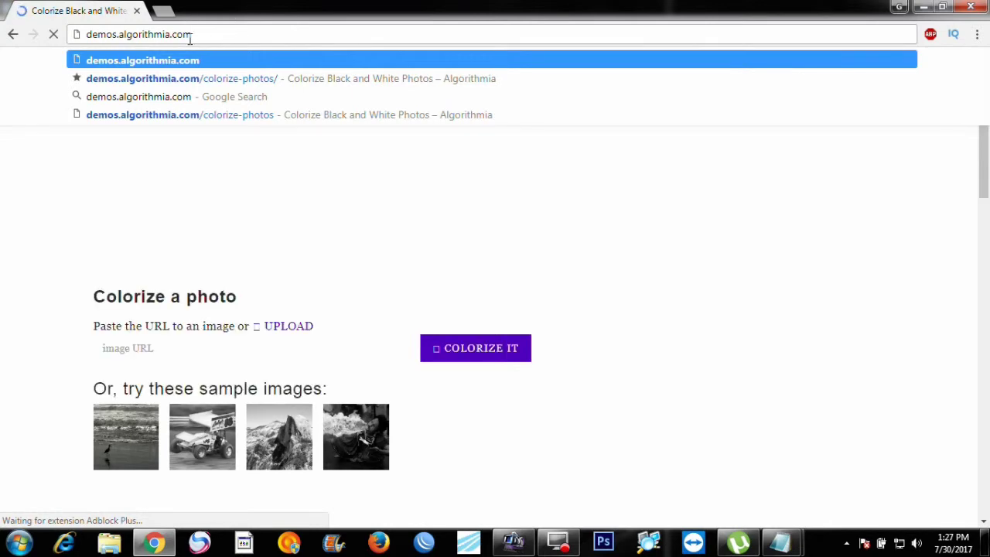
click(194, 34)
drag(121, 35, 67, 38)
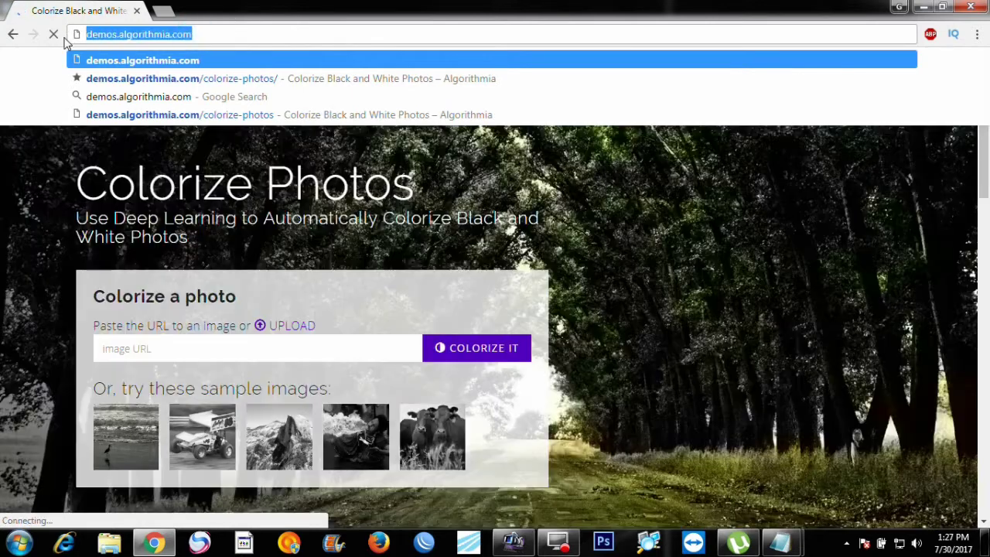
key(Return)
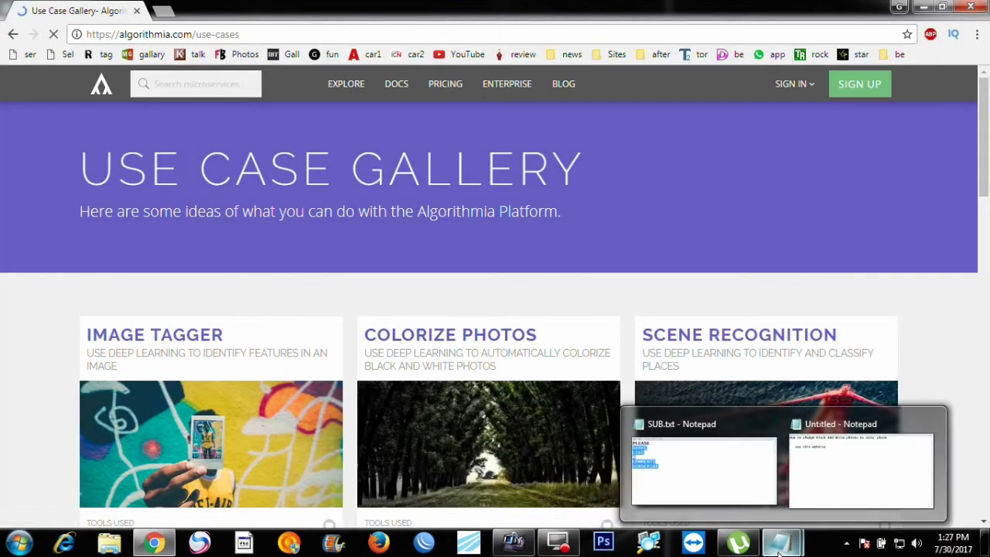
click(817, 500)
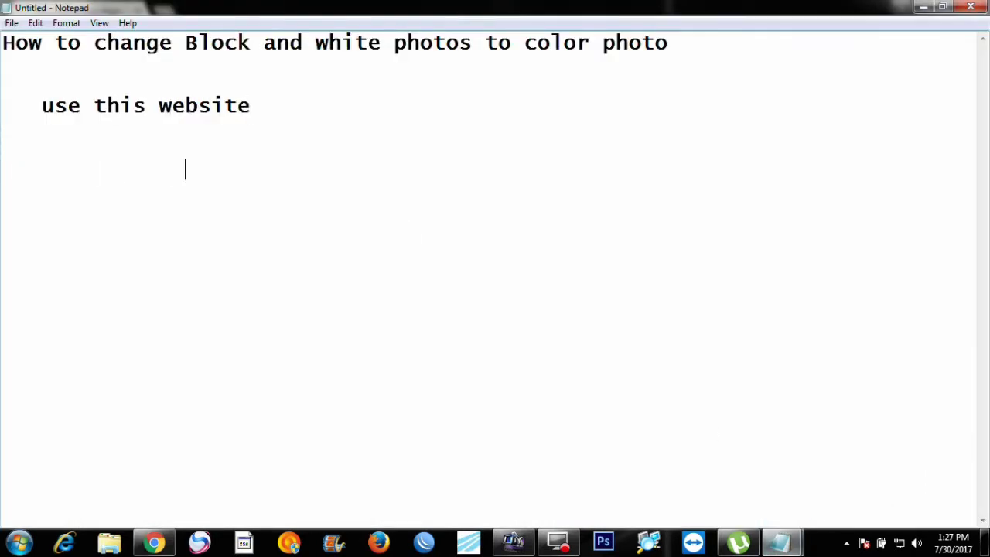
text(http://demos.algorithmia.com)
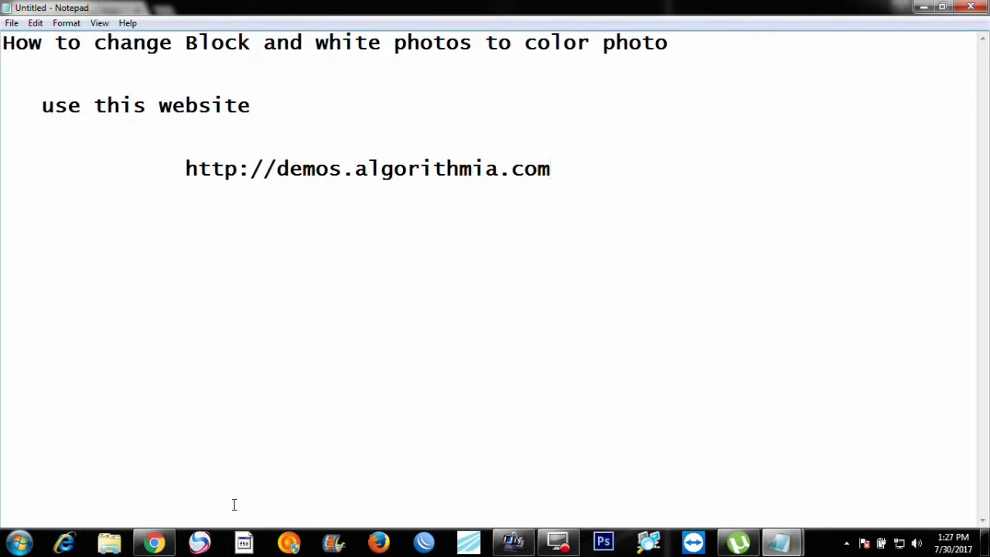
click(155, 542)
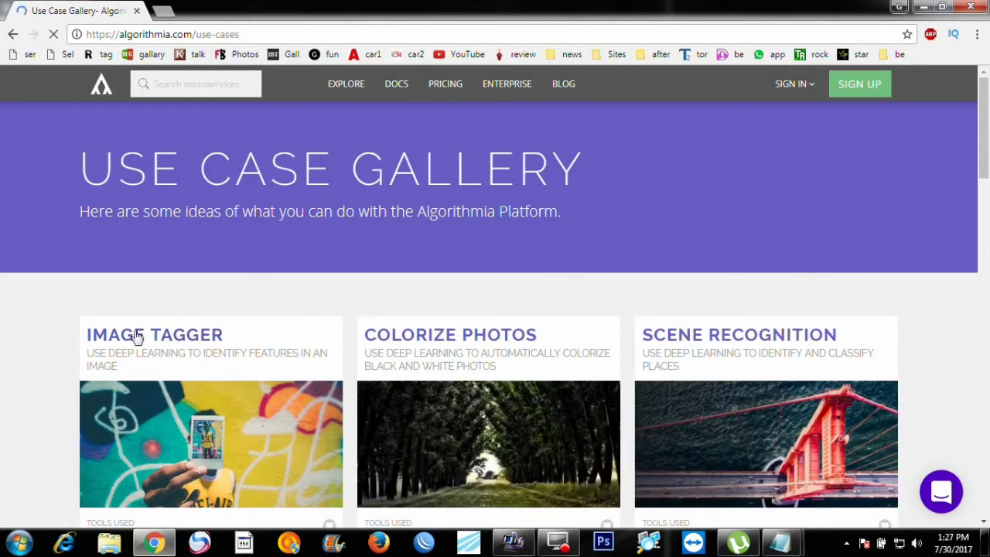
Step: Open the Colorize Photos demo and upload white_love_514989.jpg from the Desktop
scroll(447, 342, down, 1)
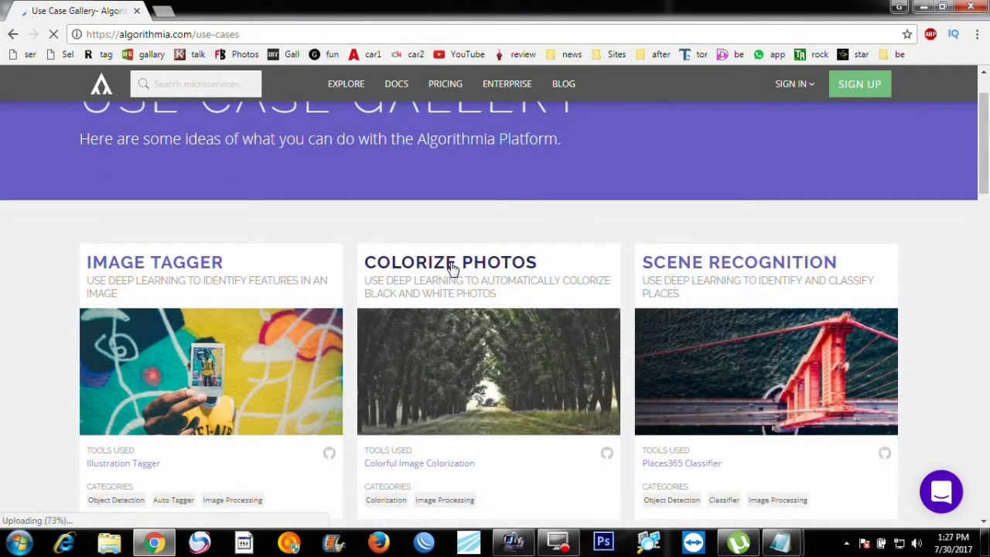
scroll(705, 283, down, 2)
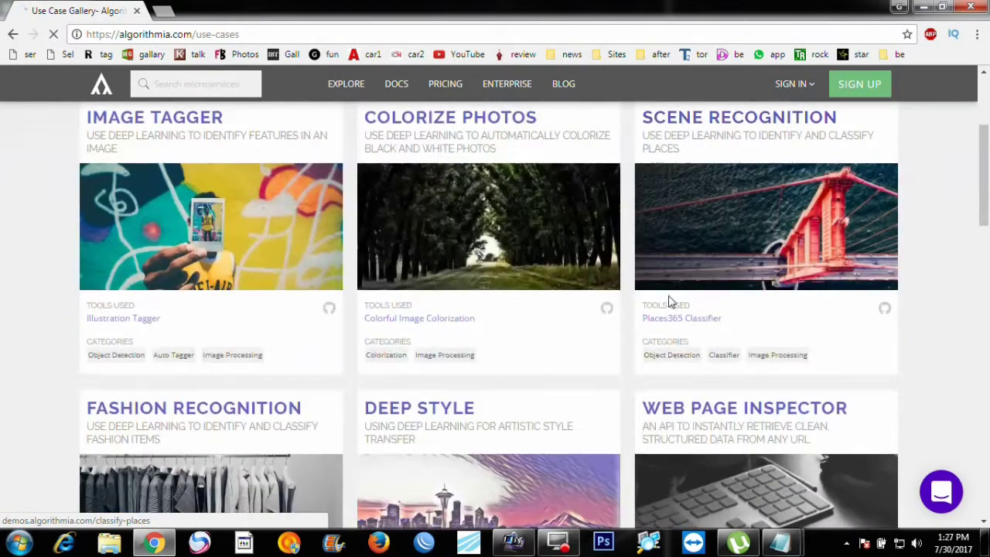
click(489, 236)
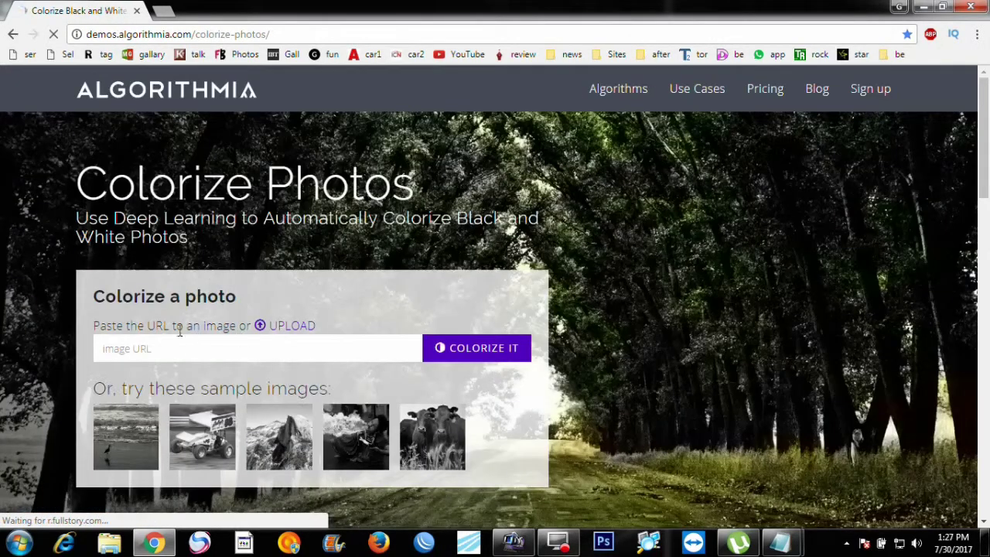
click(280, 328)
click(282, 329)
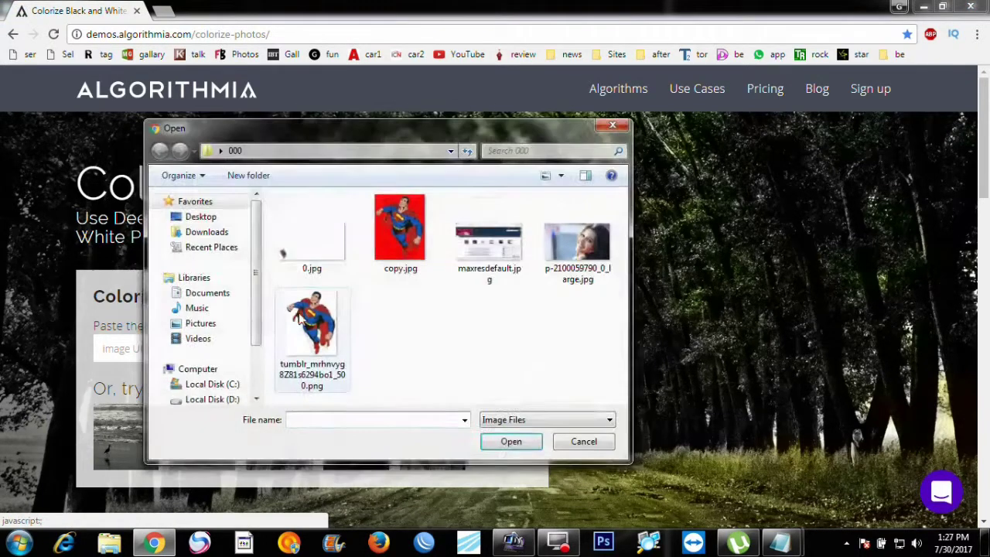
click(202, 219)
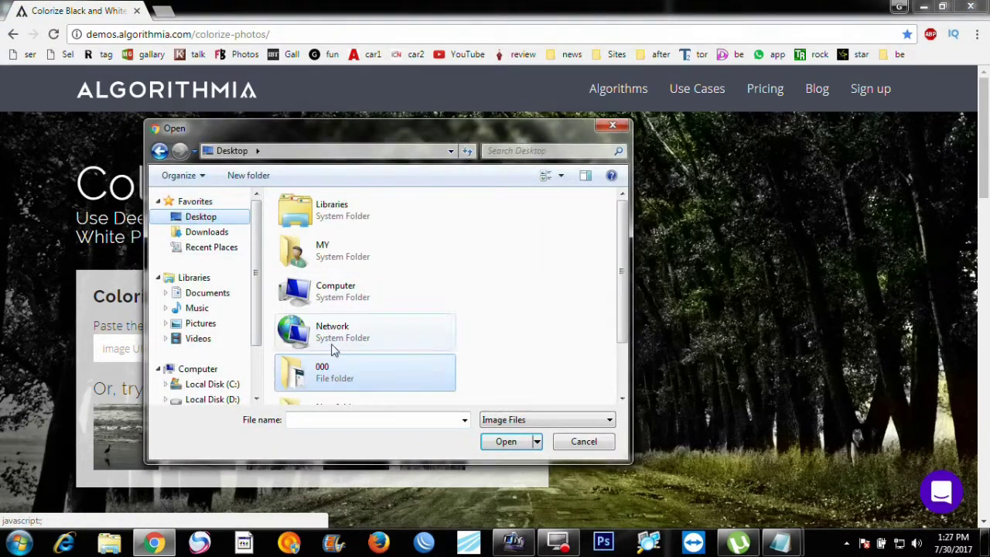
click(333, 329)
scroll(335, 344, down, 1)
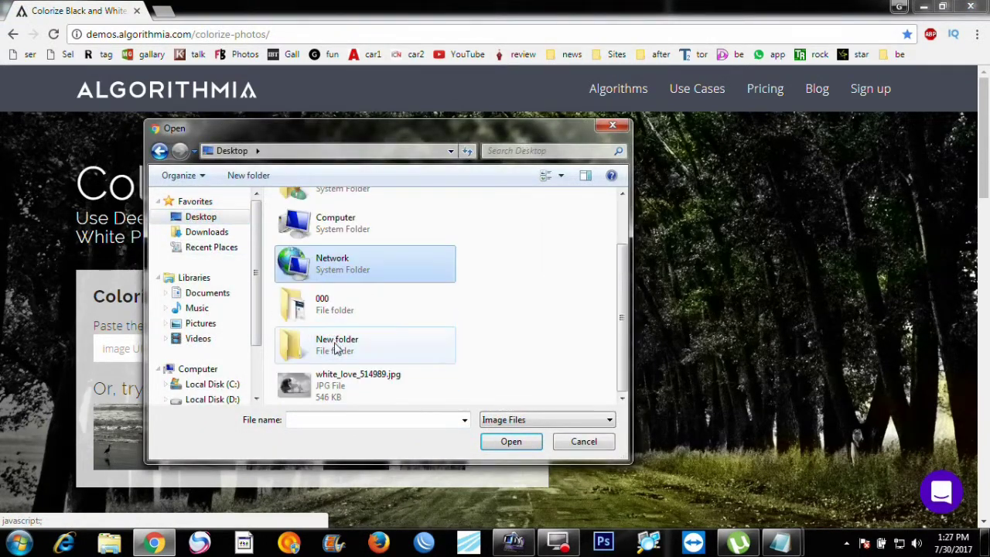
double_click(325, 387)
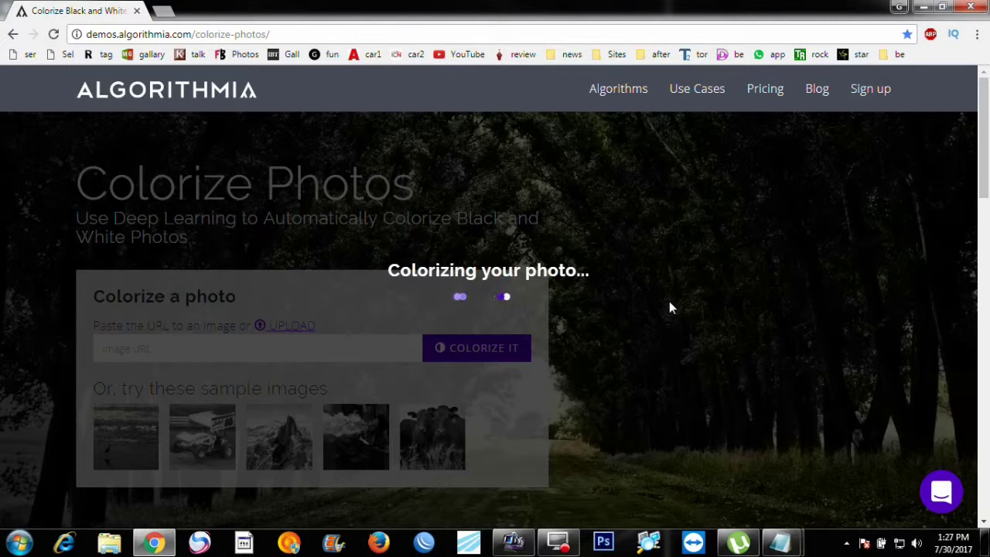
Step: Scroll the page while colorizing runs until the man-and-dog before/after result appears
scroll(670, 308, down, 3)
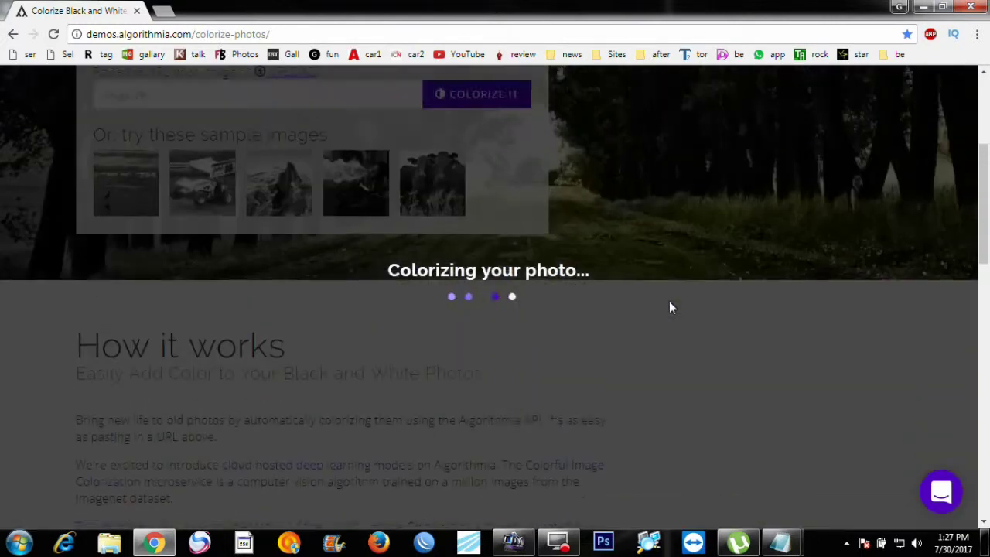
scroll(670, 308, up, 1)
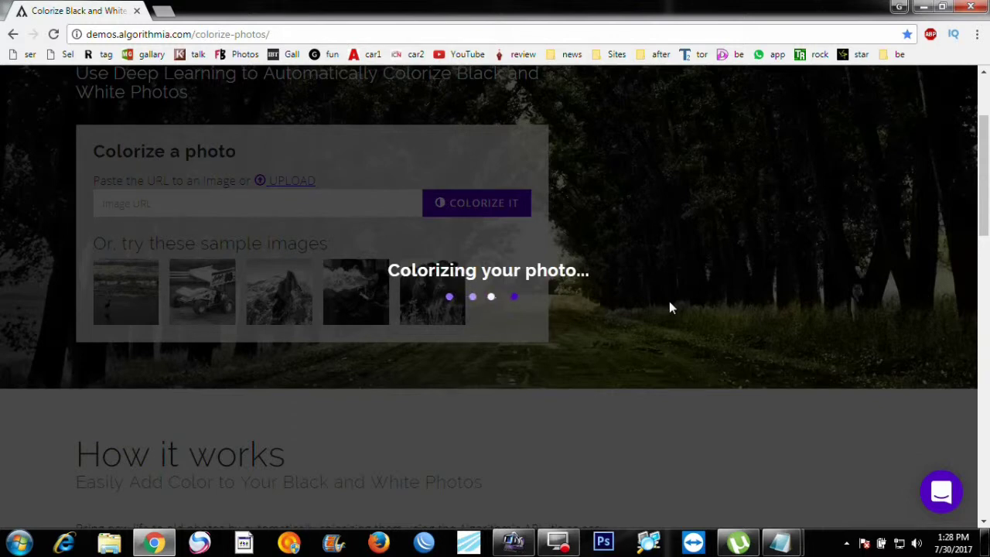
scroll(696, 333, down, 4)
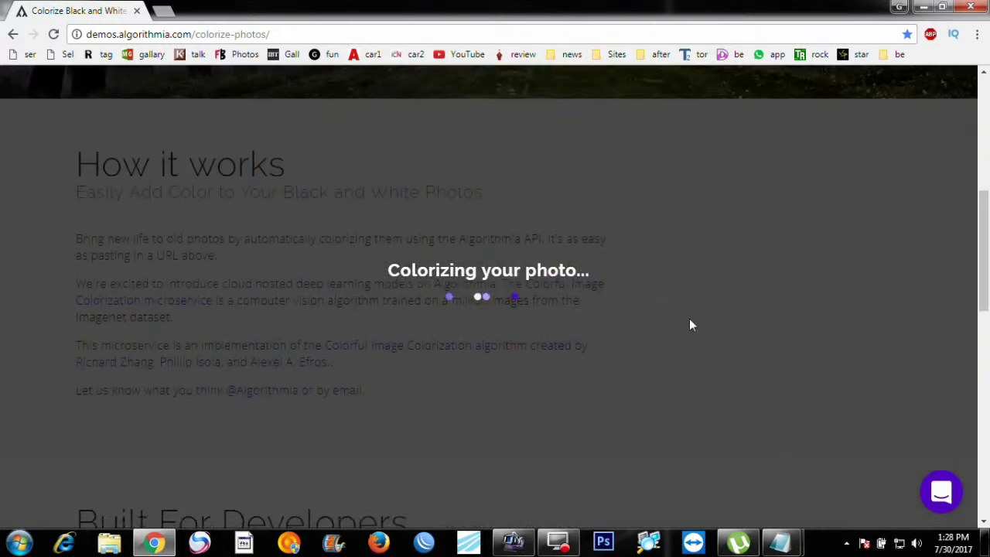
scroll(689, 318, up, 5)
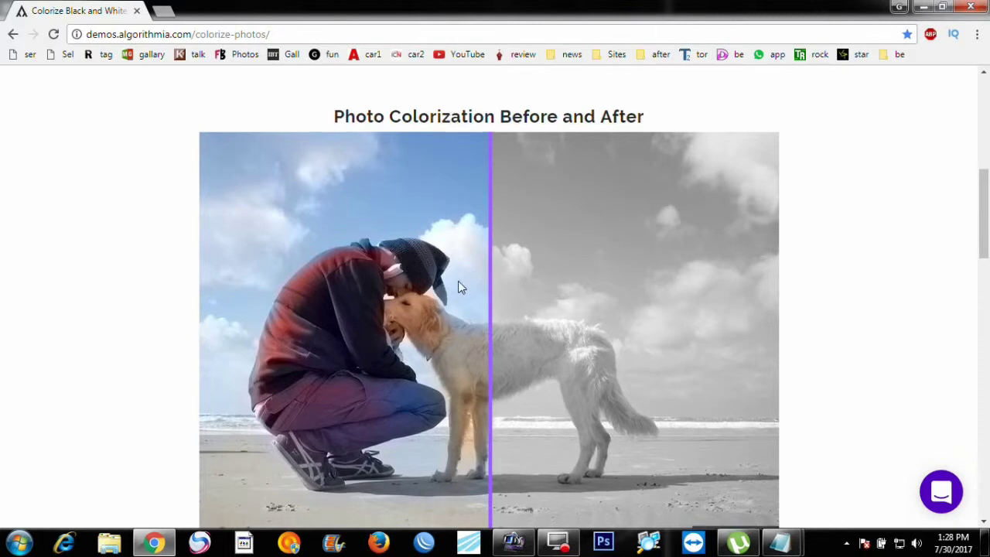
Step: Drag the before/after divider to compare the colorized and original grey photo
scroll(475, 287, down, 1)
drag(490, 277, 871, 273)
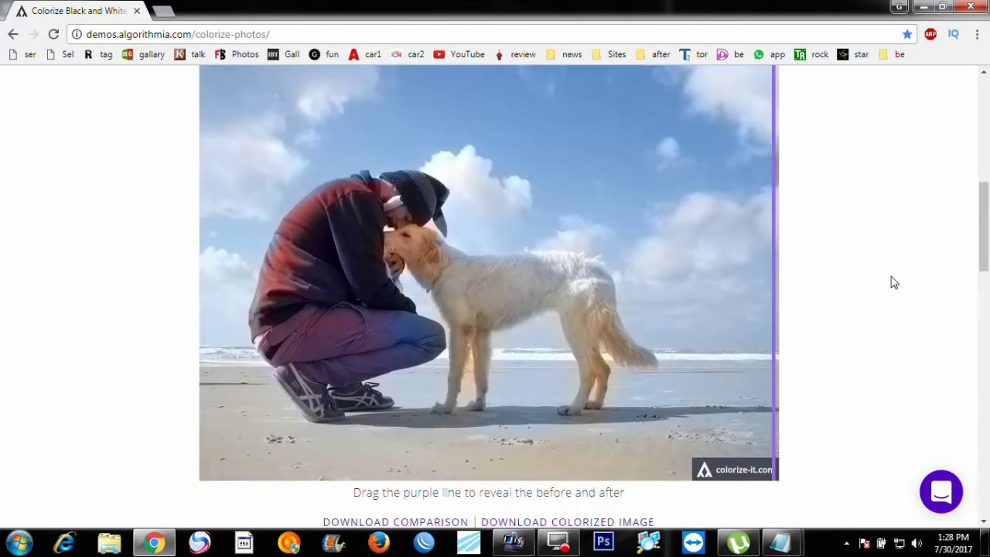
scroll(892, 281, down, 2)
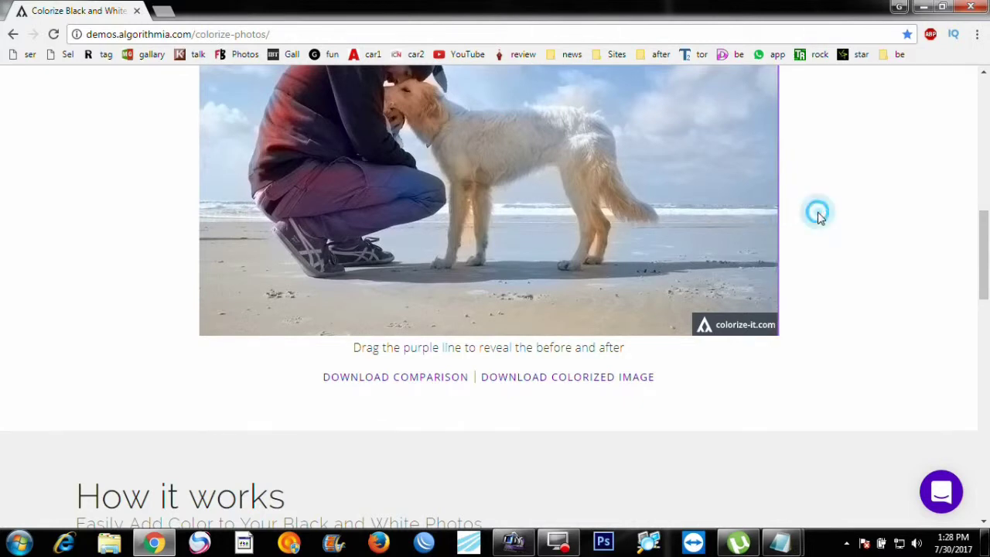
drag(777, 216, 723, 344)
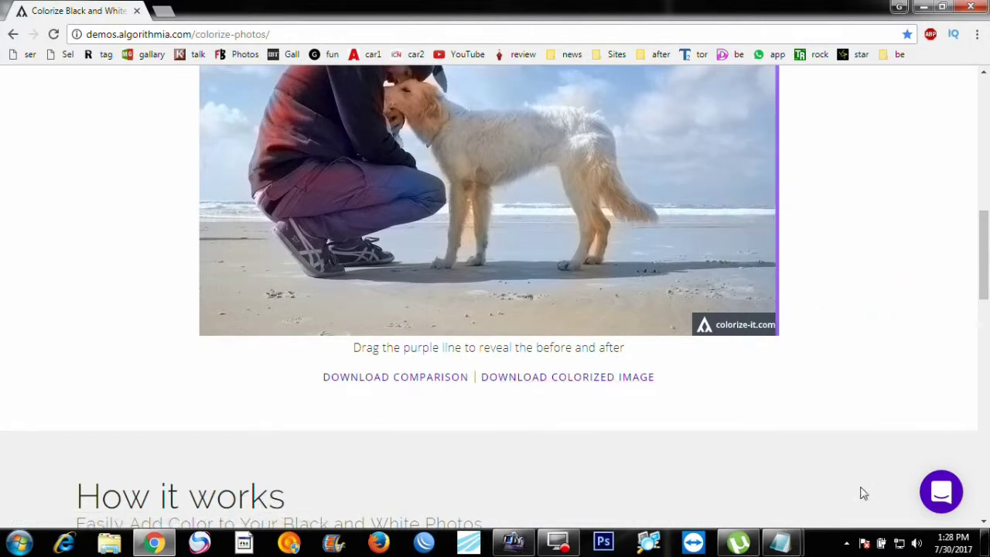
Step: Download the colorized image as a PNG, open it in Paint to check, then close Paint
click(591, 379)
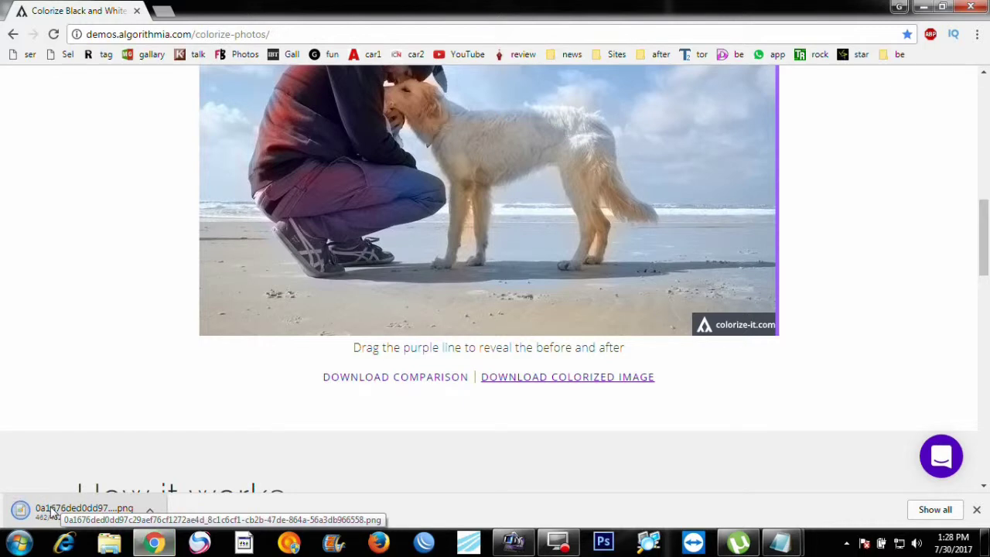
right_click(51, 510)
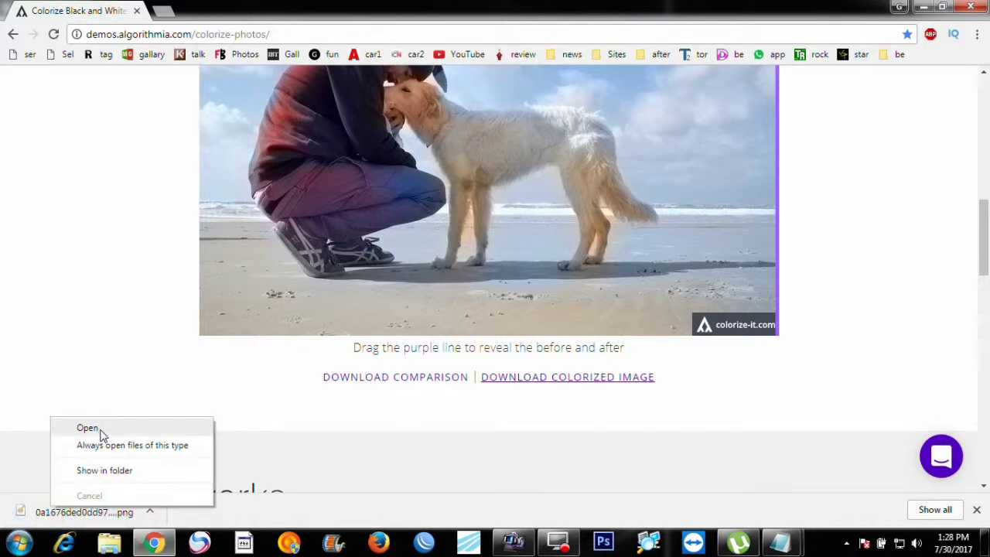
click(100, 431)
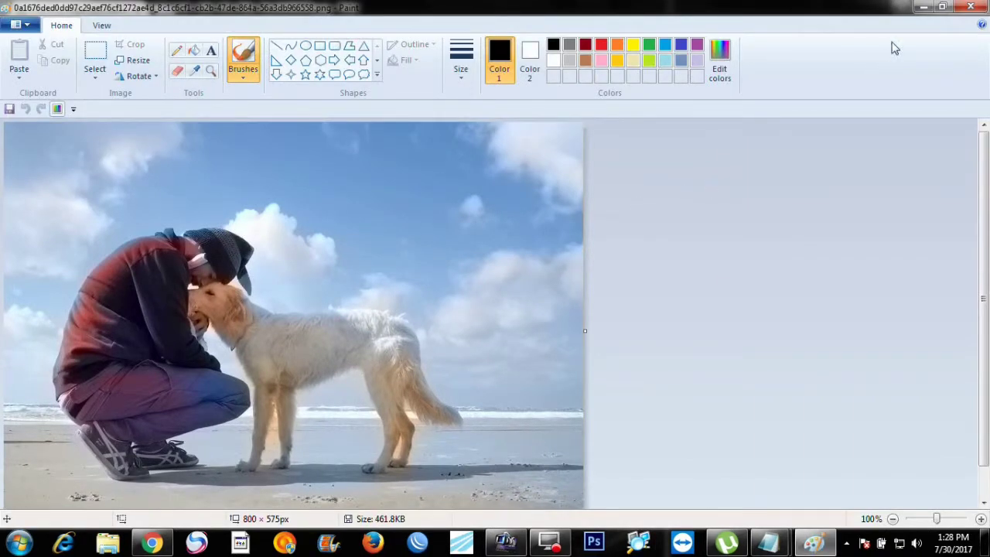
click(972, 8)
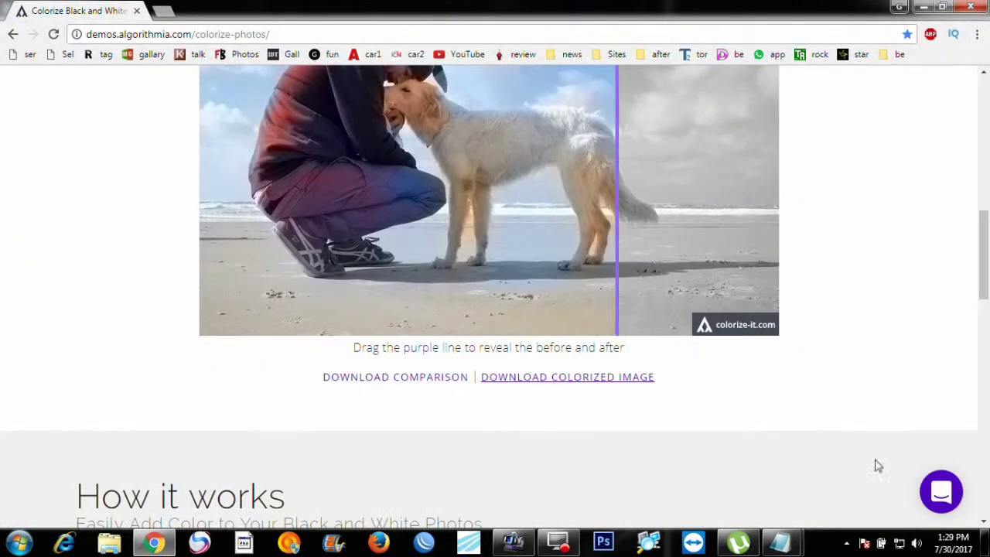
Step: Add the closing line 'Thank you for watching' under the URL in the Untitled note
mouse_move(779, 542)
click(705, 490)
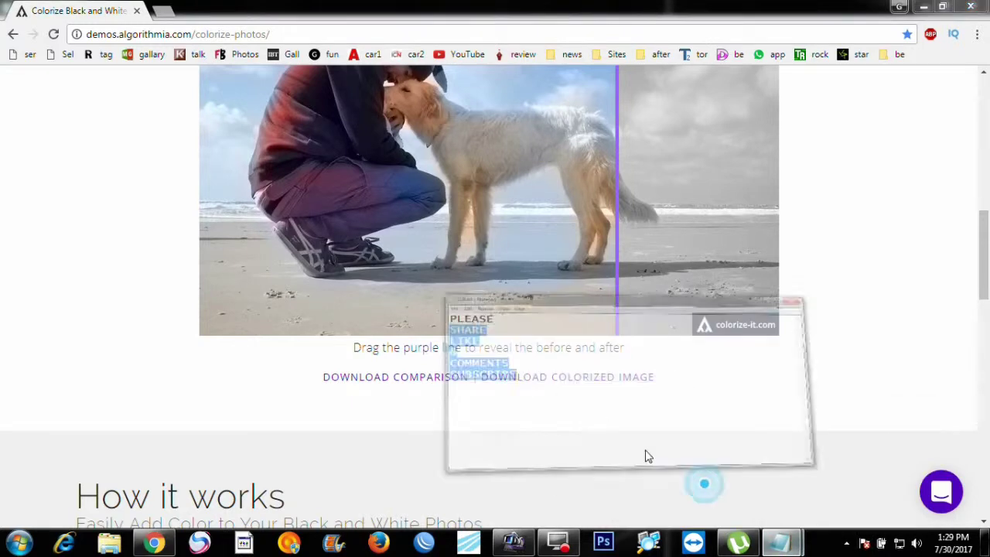
click(845, 502)
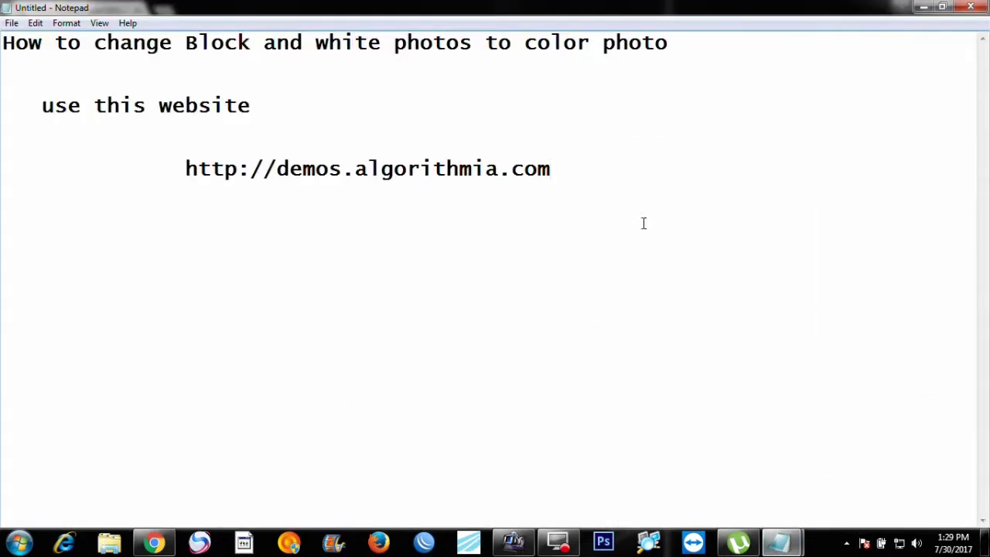
text(T)
text(hank y)
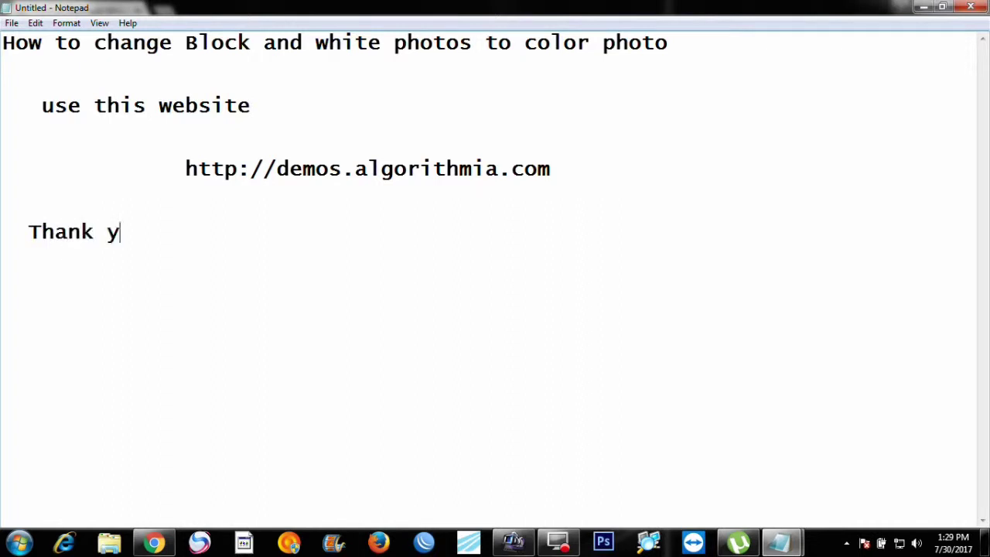
text(ou for wa)
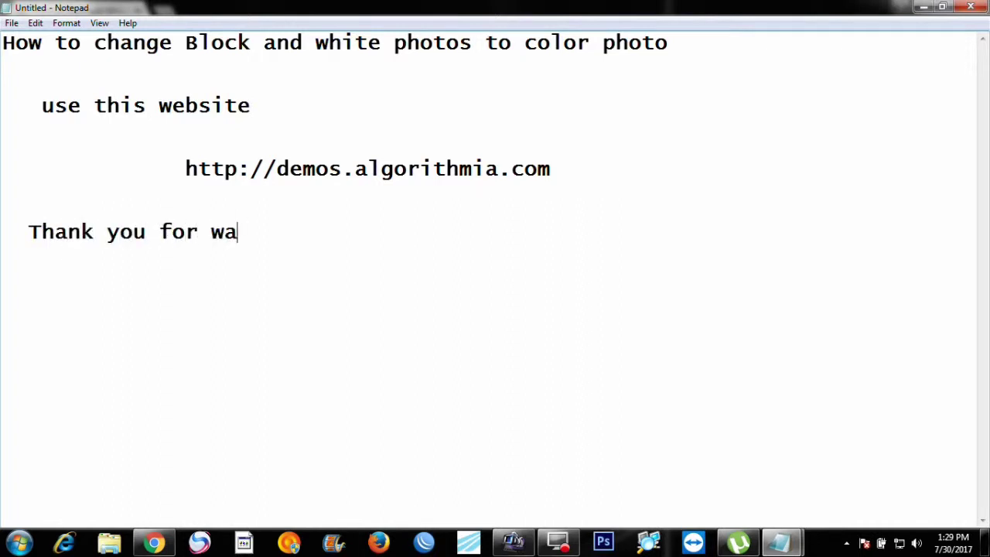
text(tcj)
key(BackSpace)
text(hing)
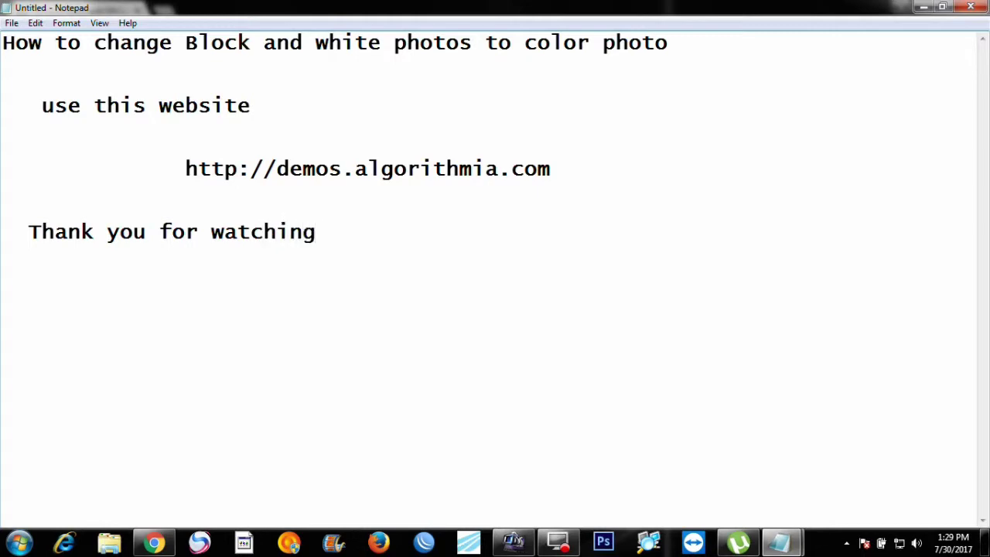